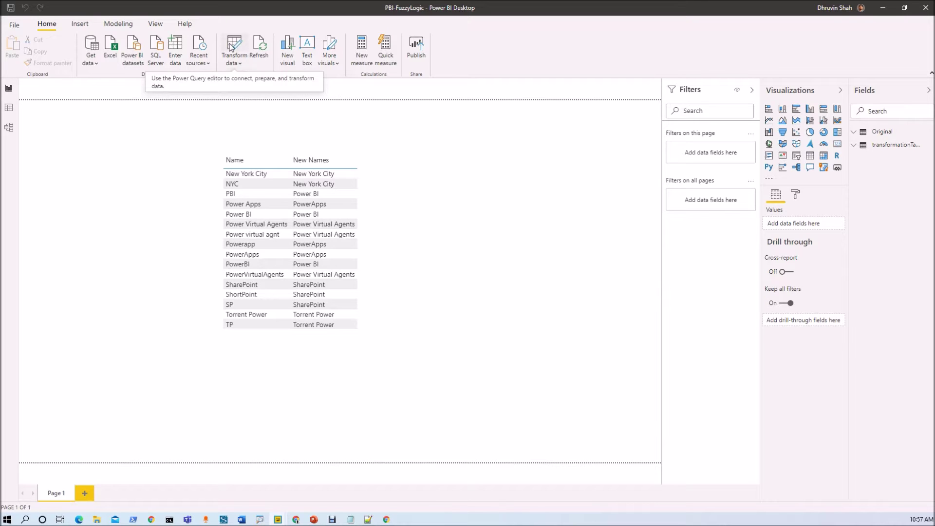
# Open the Original query's M code in the Power Query Advanced Editor and add a comma and a new line after the #"Changed Type1" expression
pyautogui.click(232, 47)
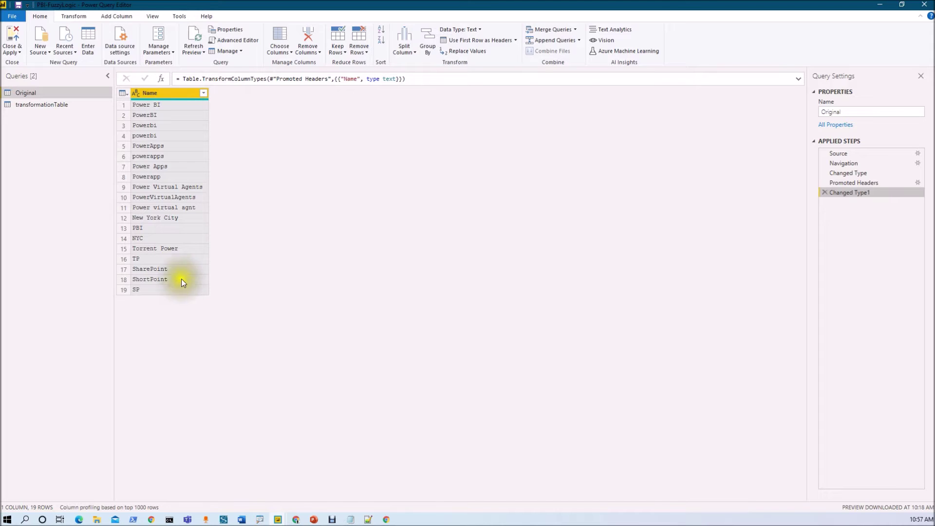
pyautogui.click(235, 41)
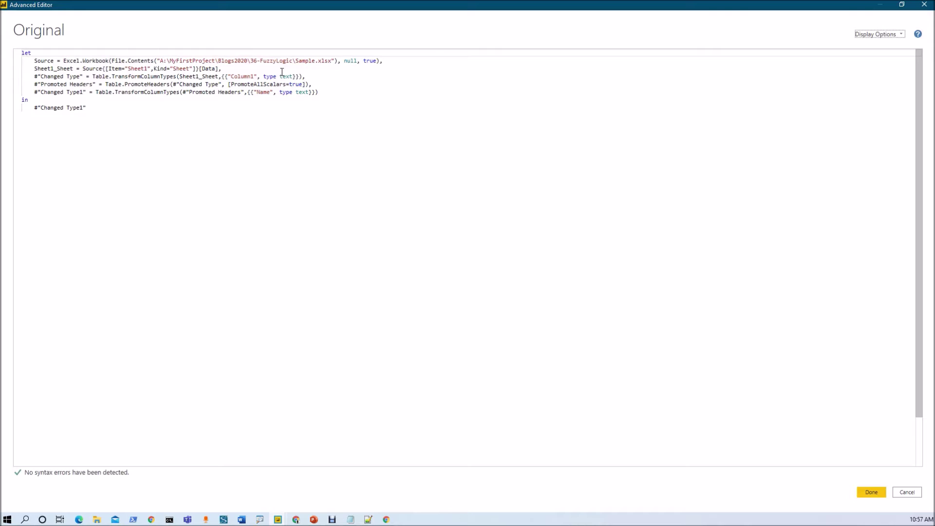
pyautogui.click(334, 94)
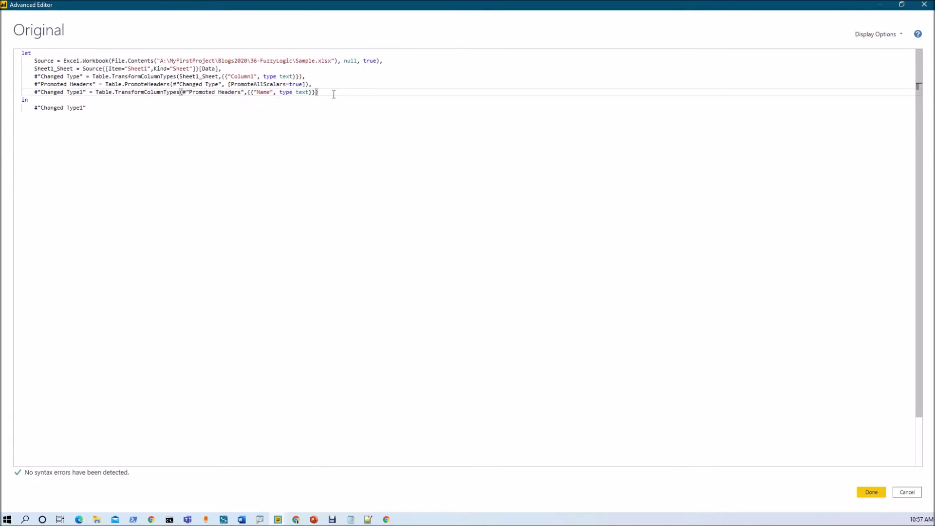
pyautogui.write(',')
pyautogui.press('Return')
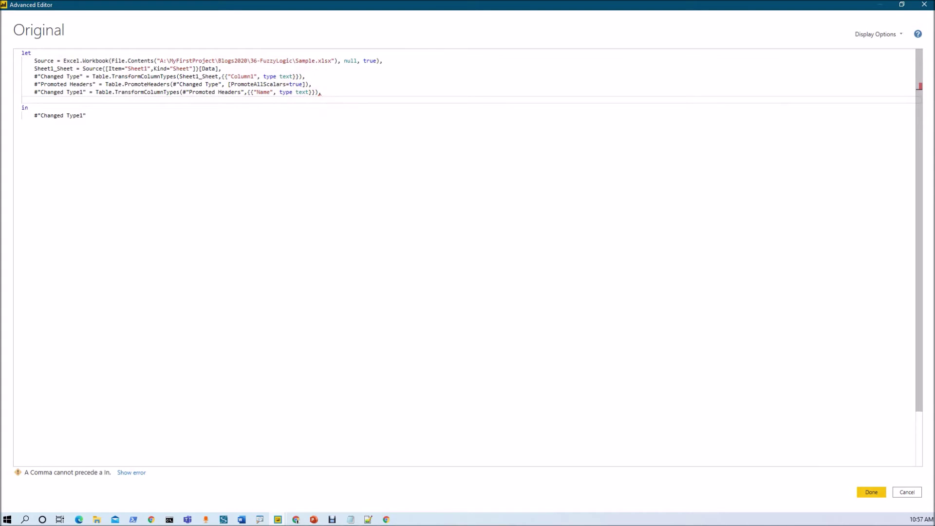
# Switch to Notepad and examine the sample Table.AddFuzzyClusterColumn expression: its source table, column name, new column name and options arguments
pyautogui.hotkey('alt', 'Tab')
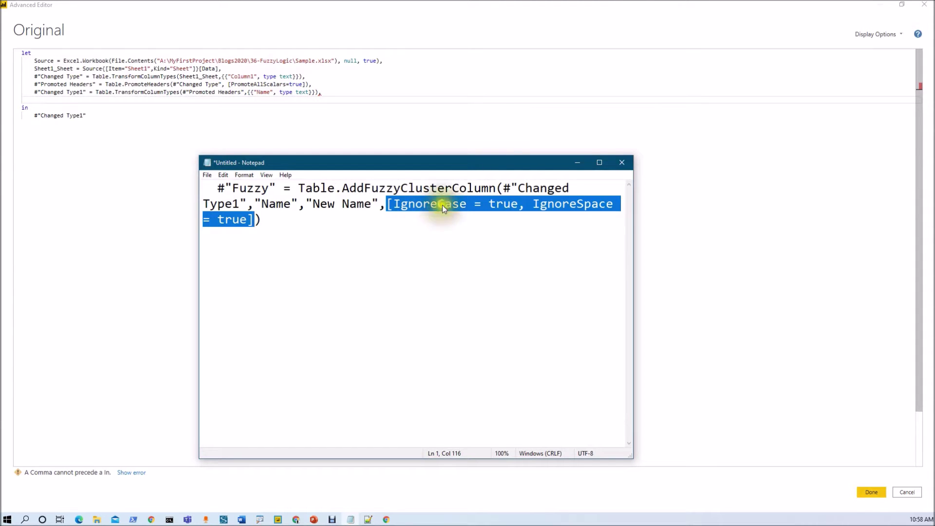
pyautogui.click(600, 163)
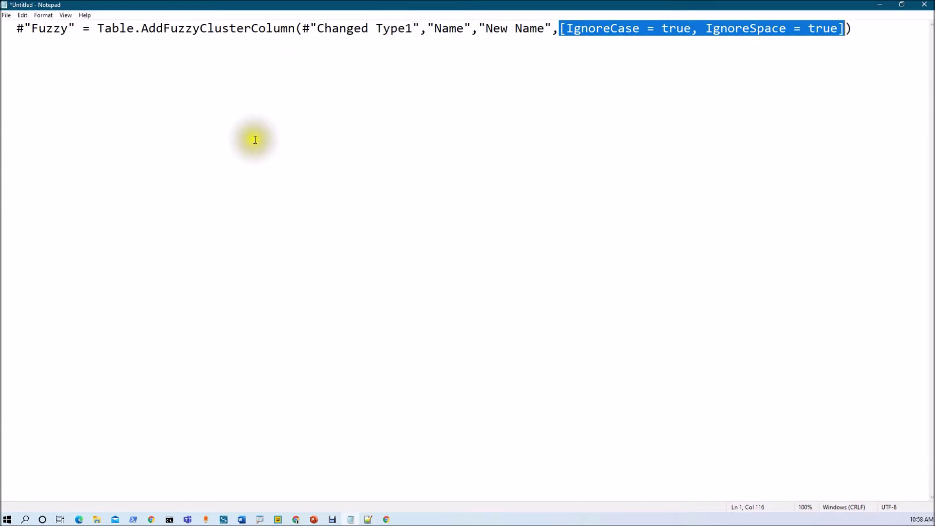
pyautogui.click(902, 4)
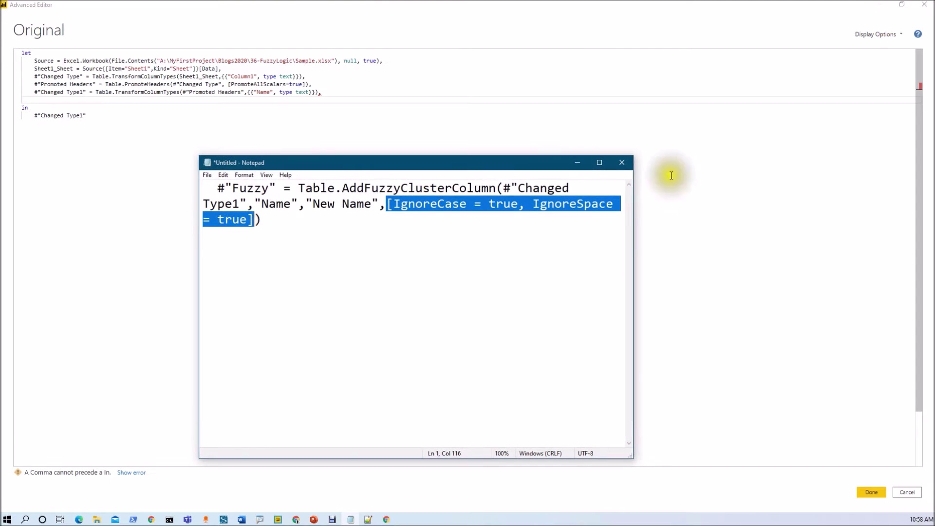
pyautogui.click(278, 188)
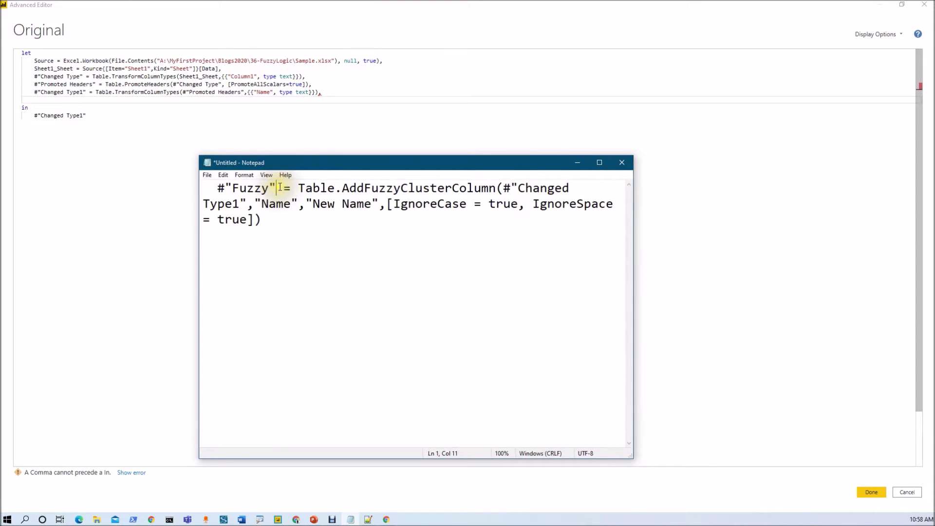
pyautogui.click(298, 188)
pyautogui.moveTo(299, 188); pyautogui.dragTo(498, 189)
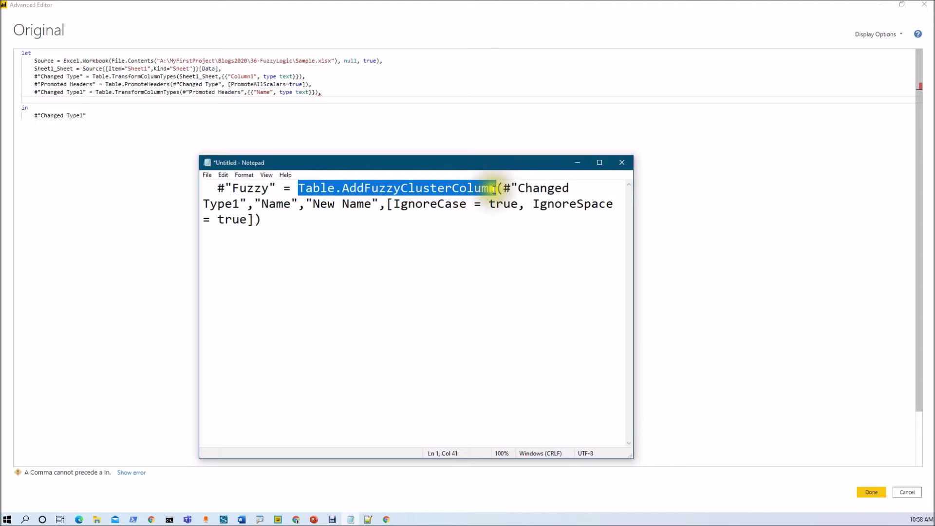
pyautogui.moveTo(503, 188); pyautogui.dragTo(246, 205)
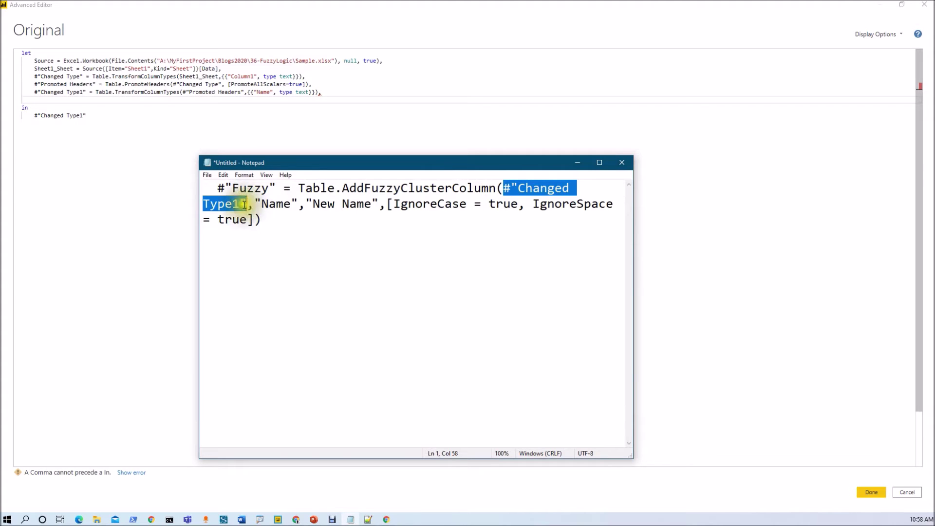
pyautogui.moveTo(247, 205); pyautogui.dragTo(341, 205)
pyautogui.click(275, 205)
pyautogui.doubleClick(275, 204)
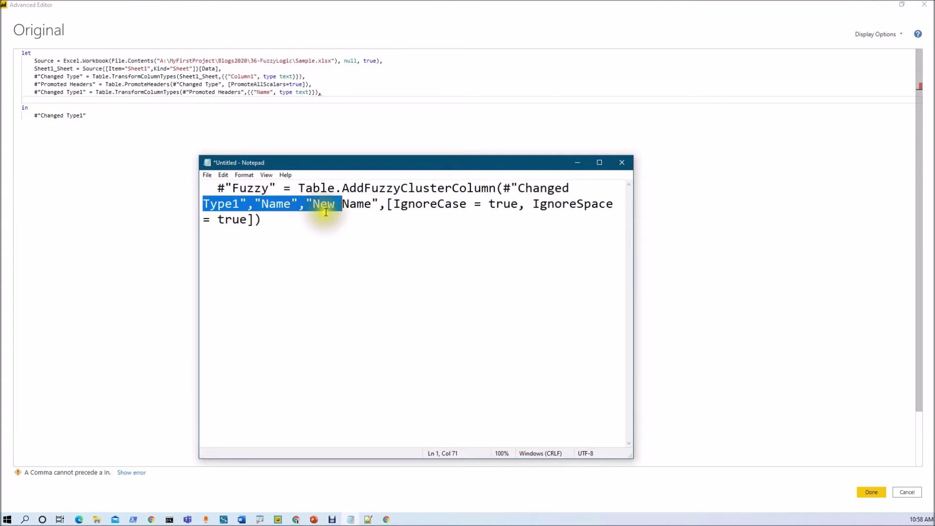
pyautogui.doubleClick(313, 209)
pyautogui.click(336, 205)
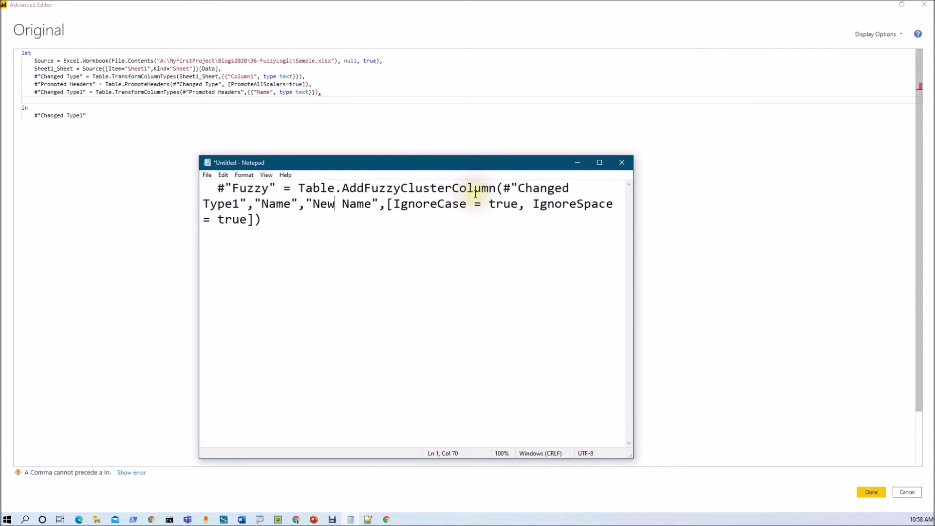
pyautogui.click(444, 205)
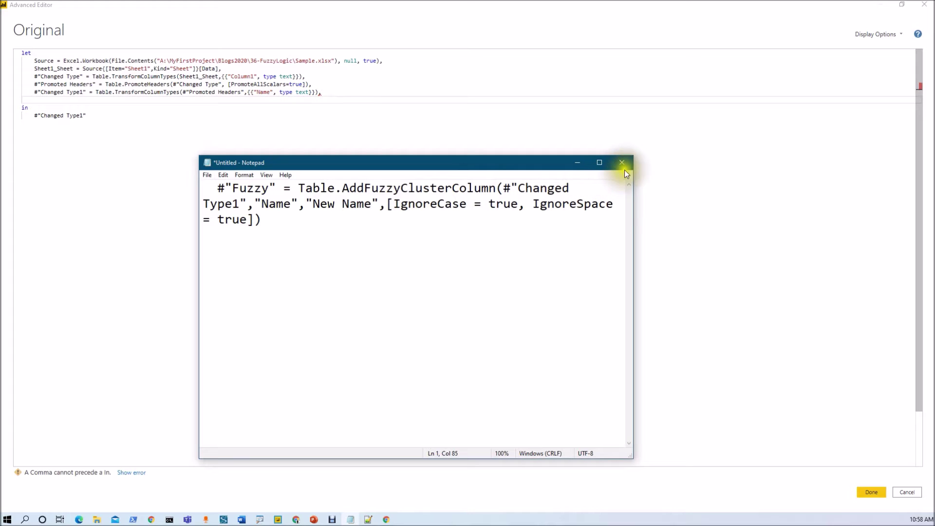
pyautogui.click(579, 163)
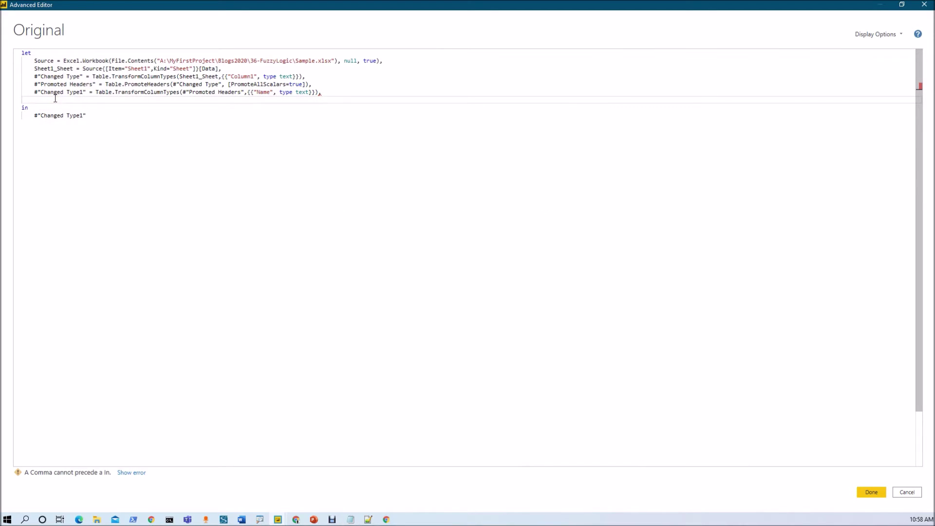
# Begin a new #"Fuzzy" step in the query code that calls the Table.AddFuzzyClusterColumn function
pyautogui.write('#"Fuzzy" ')
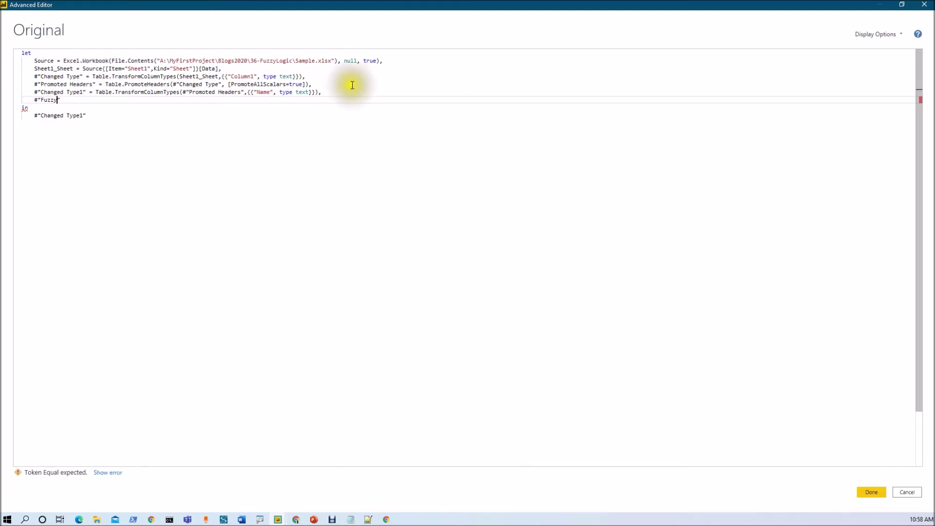
pyautogui.write('=')
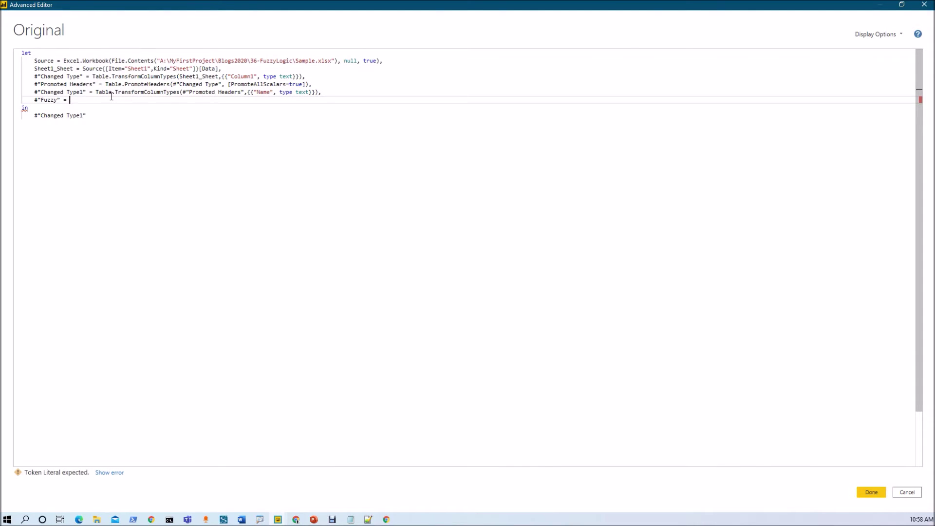
pyautogui.write(' Ta')
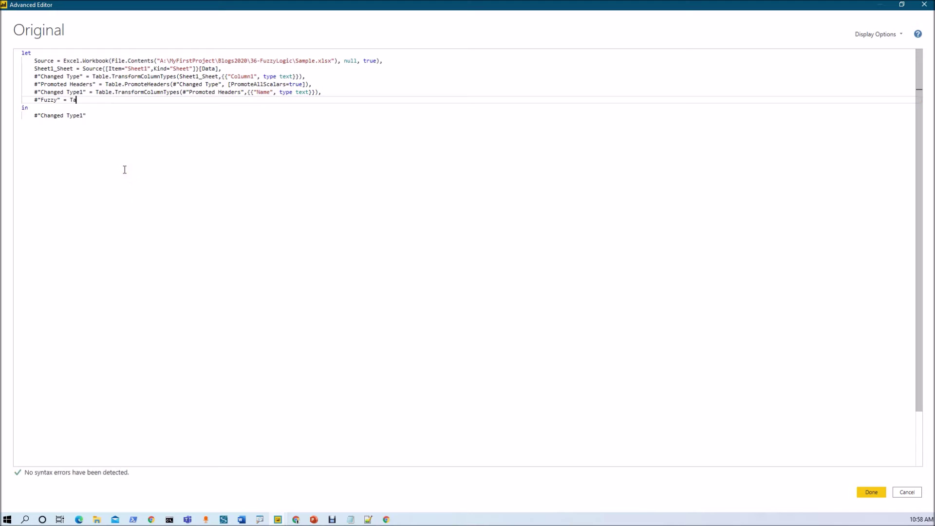
pyautogui.write('ble.Add')
pyautogui.press('Down')
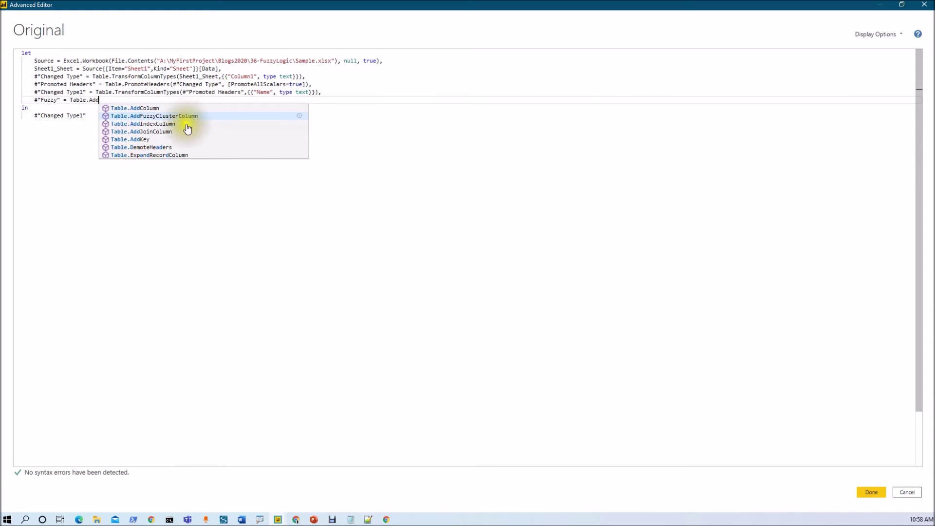
pyautogui.click(299, 118)
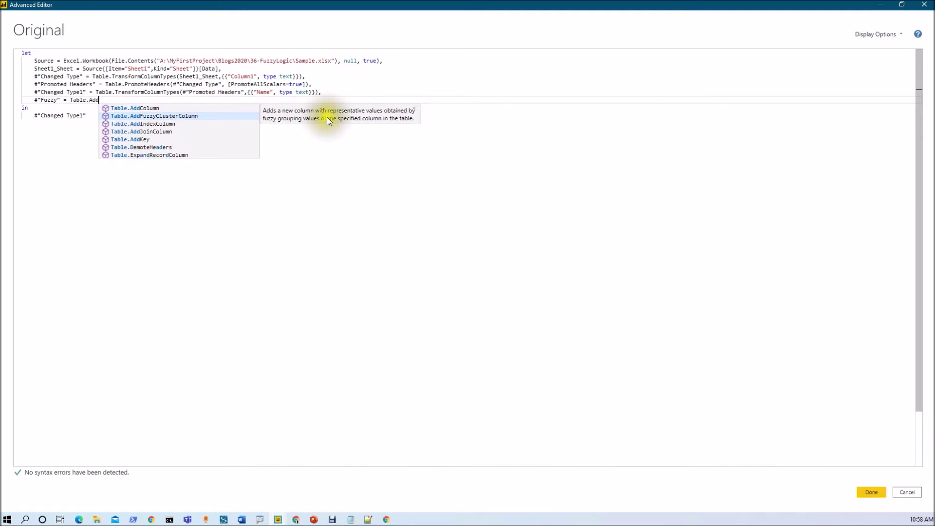
pyautogui.press('Tab')
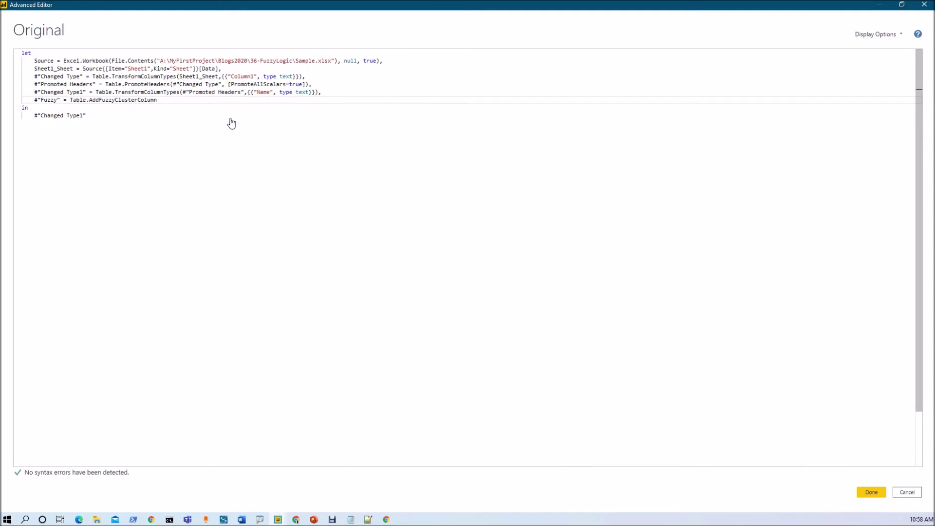
pyautogui.write('(')
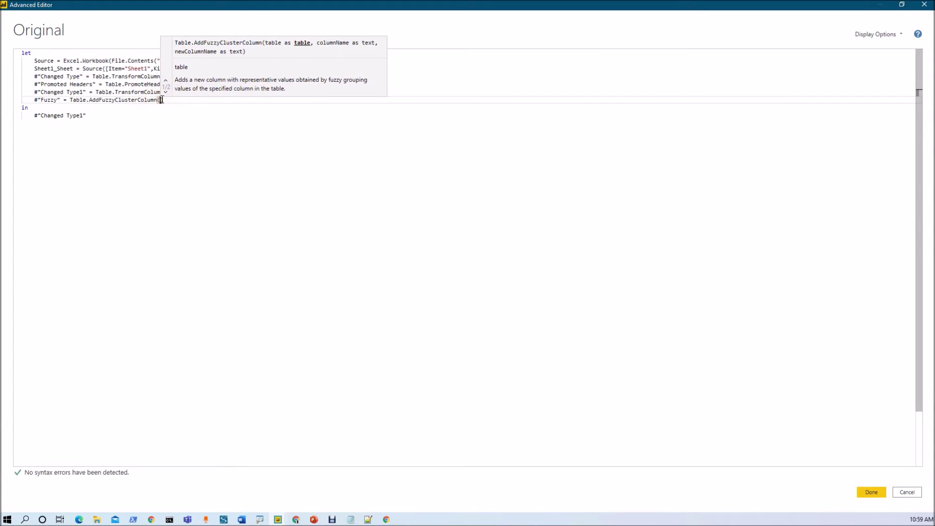
# Pass #"Changed Type1" as the table argument of the fuzzy cluster function, followed by a comma
pyautogui.moveTo(34, 92); pyautogui.dragTo(85, 92)
pyautogui.hotkey('ctrl', 'c')
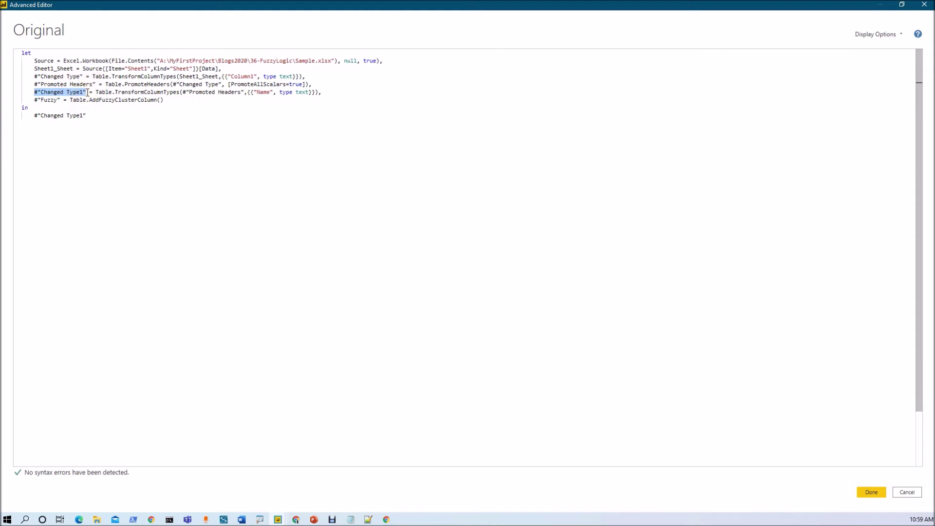
pyautogui.click(161, 99)
pyautogui.hotkey('ctrl', 'v')
pyautogui.write(',')
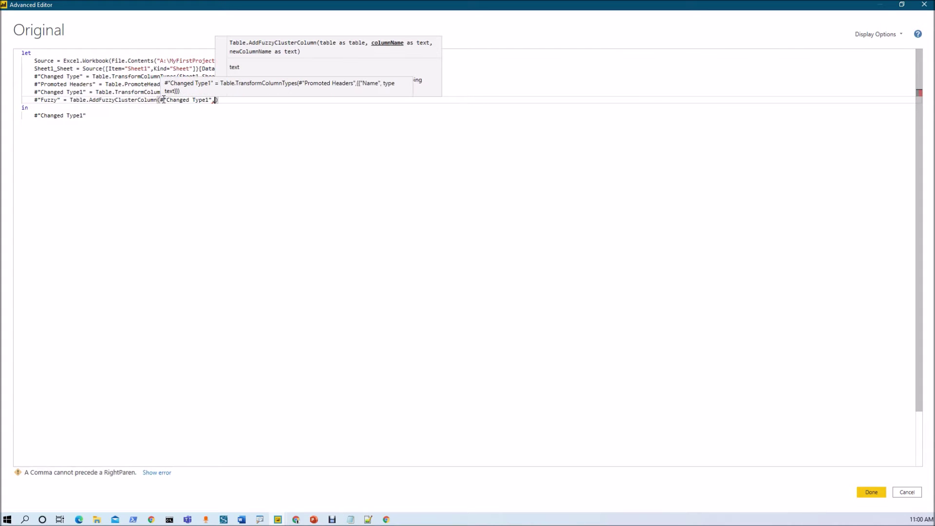
# Enter "Name" as the column name argument of the fuzzy cluster function
pyautogui.write('"')
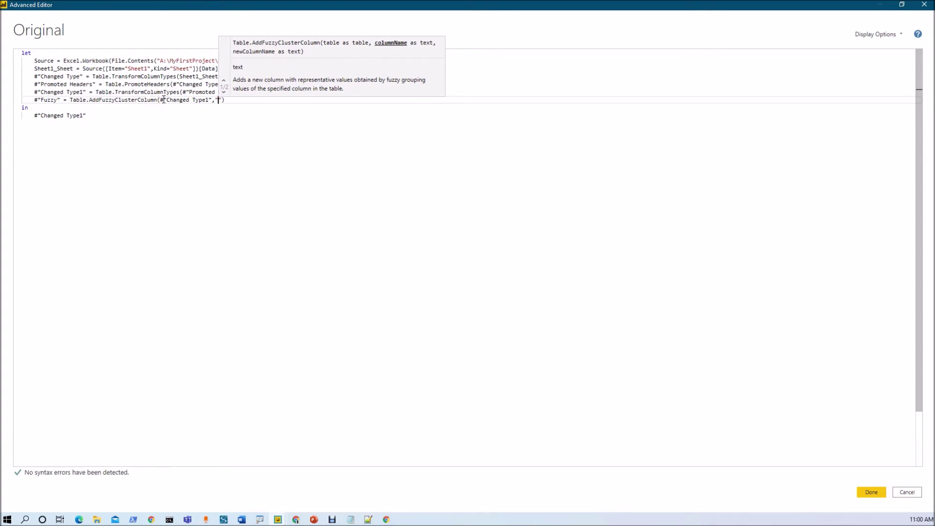
pyautogui.write('Nam')
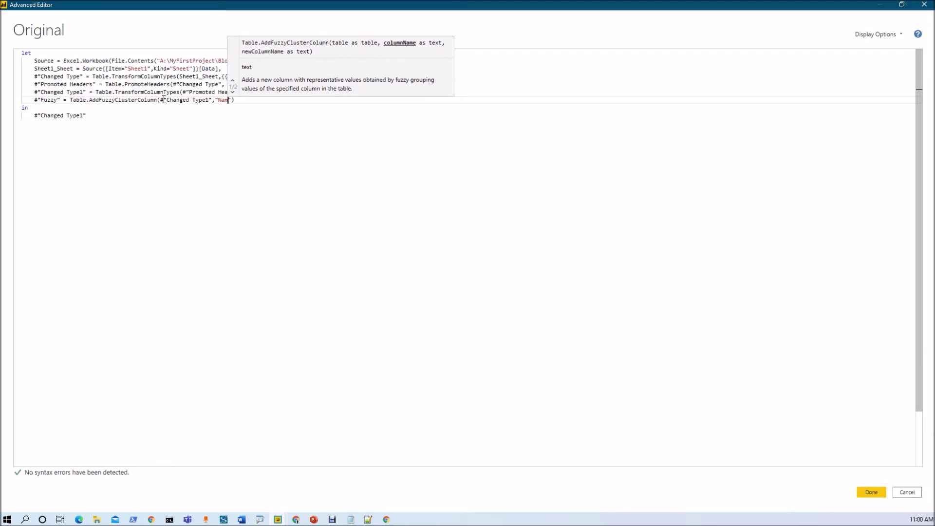
pyautogui.write('w')
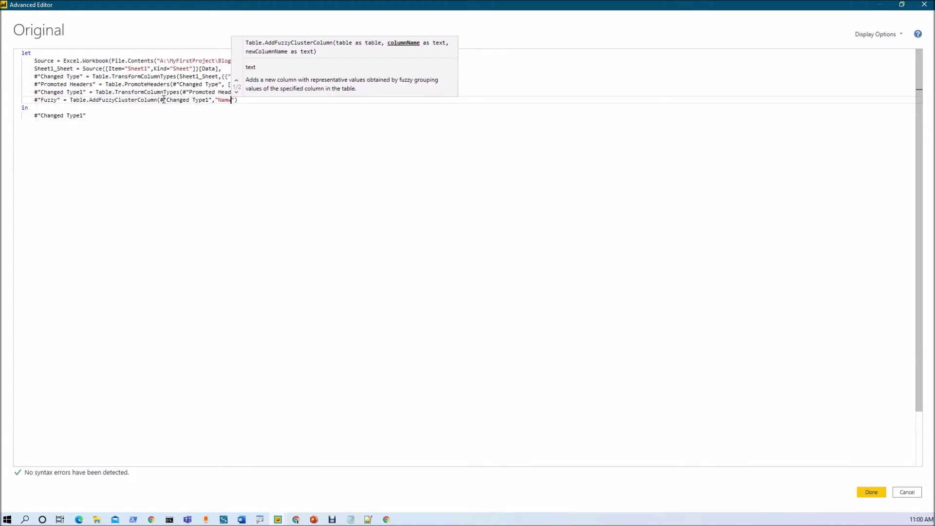
pyautogui.press('BackSpace')
pyautogui.press('BackSpace')
pyautogui.write('e')
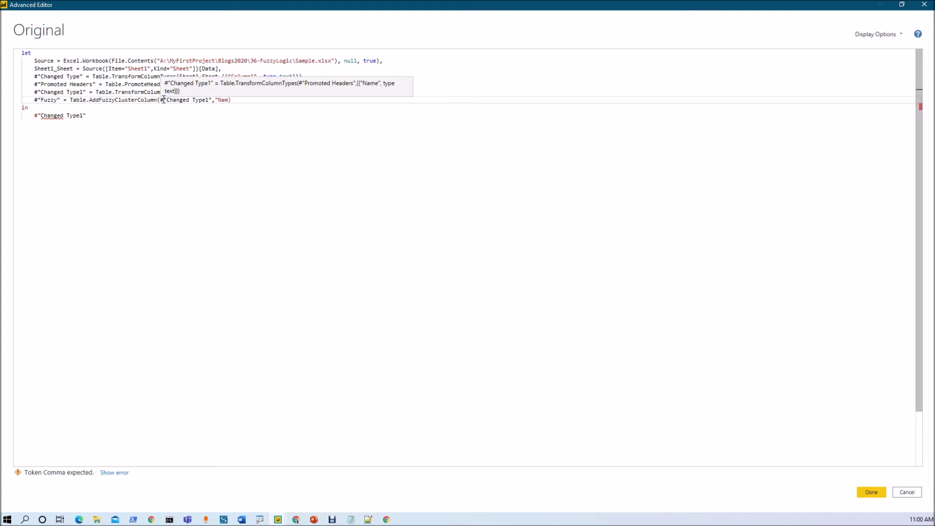
pyautogui.write('"')
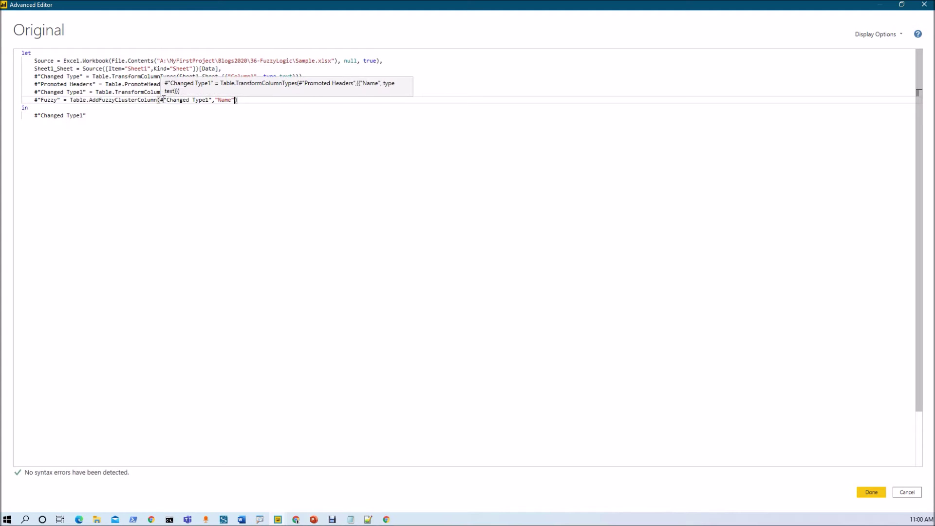
# Enter "New Names" as the new column name argument of the fuzzy cluster function
pyautogui.write(',""')
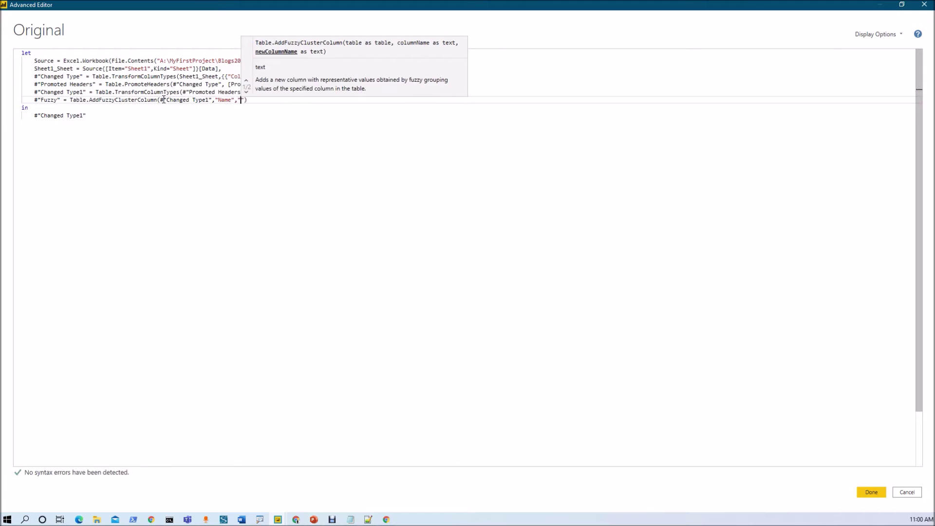
pyautogui.press('Left')
pyautogui.write('New Names')
pyautogui.press('Right')
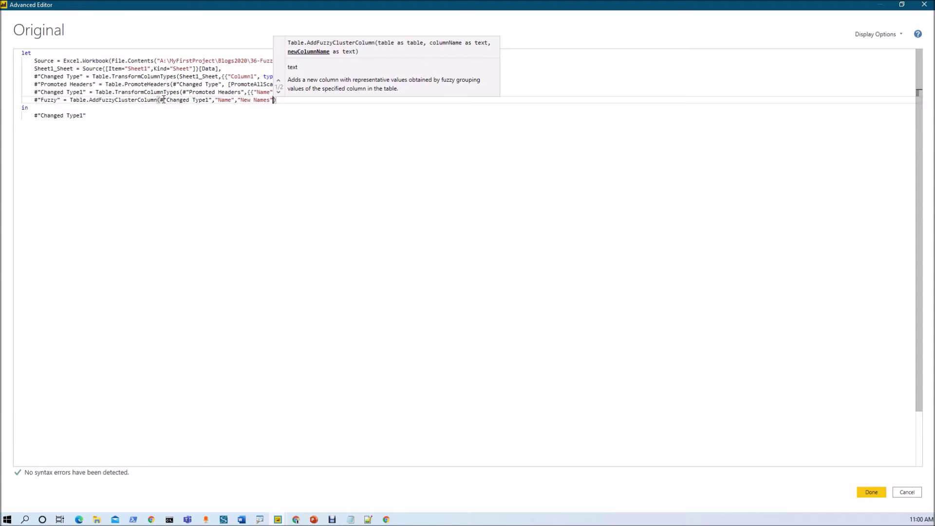
# Add an options record to the fuzzy cluster function with IgnoreCase = true and IgnoreSpace = true
pyautogui.write(',')
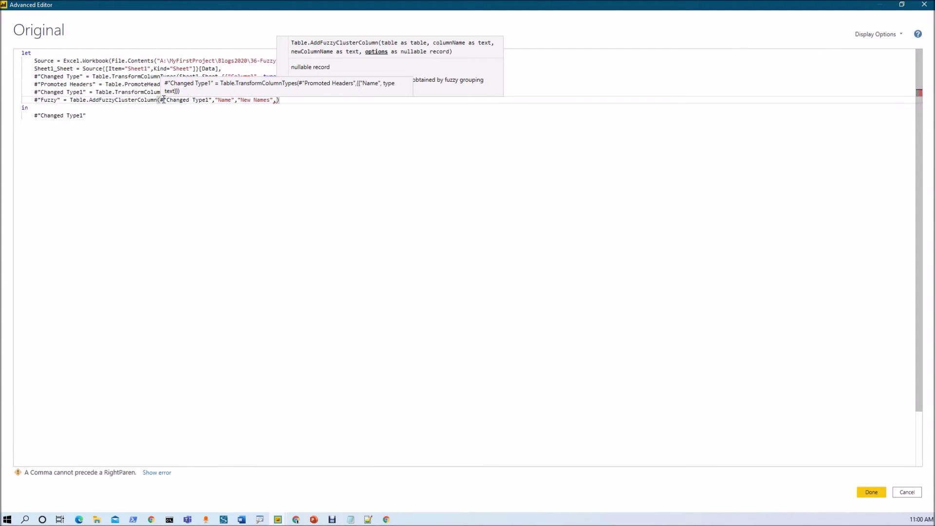
pyautogui.write('[')
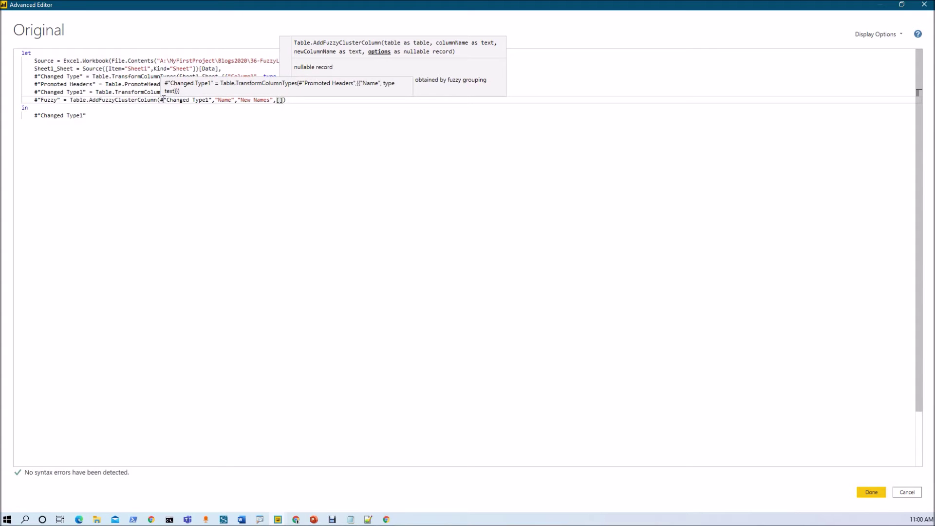
pyautogui.write('Ig')
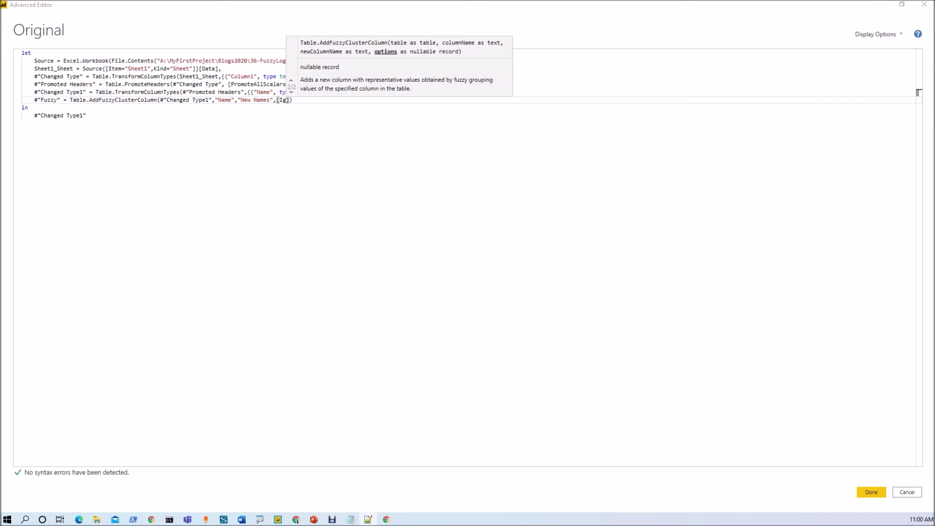
pyautogui.click(284, 100)
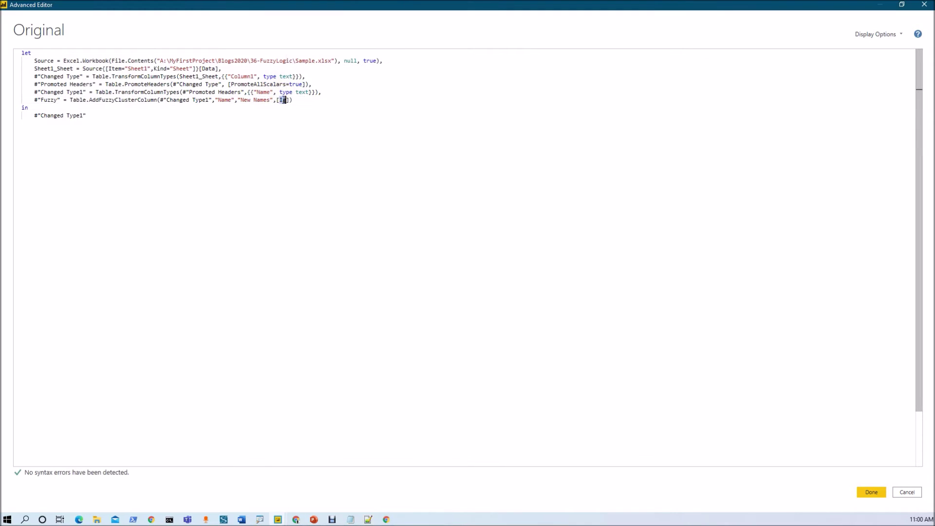
pyautogui.write('noreCase = true, IgnoreSpace = true,')
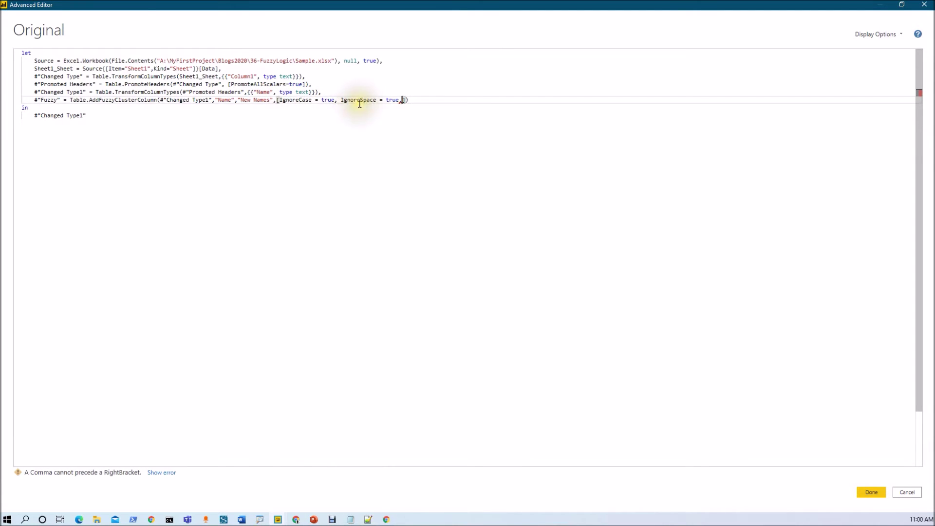
pyautogui.press('BackSpace')
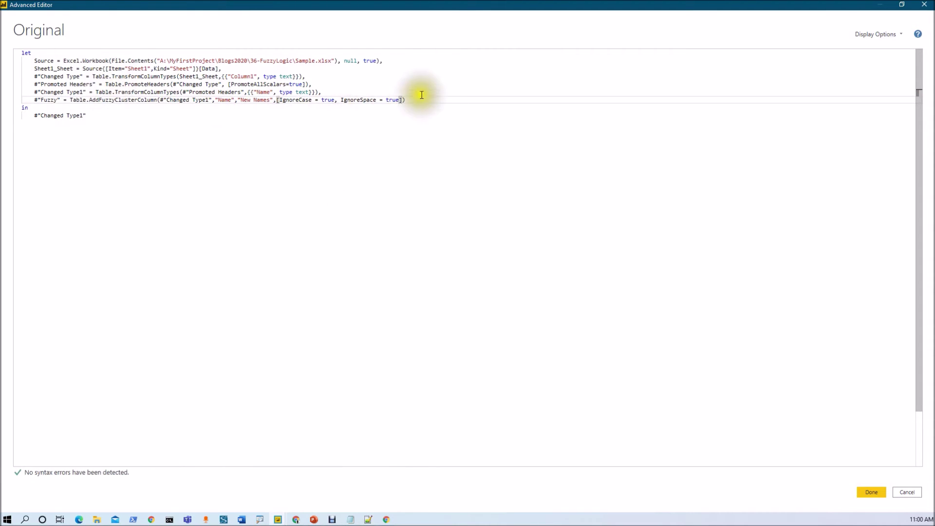
# Make the query return the #"Fuzzy" step in its in clause and accept the edited query code
pyautogui.moveTo(33, 99); pyautogui.dragTo(60, 100)
pyautogui.hotkey('ctrl', 'c')
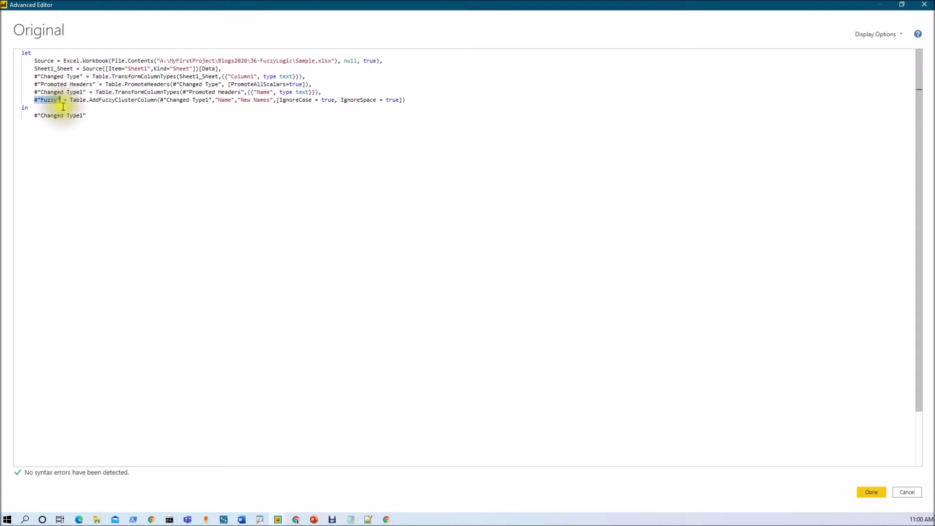
pyautogui.moveTo(35, 115); pyautogui.dragTo(94, 119)
pyautogui.hotkey('ctrl', 'v')
pyautogui.click(870, 492)
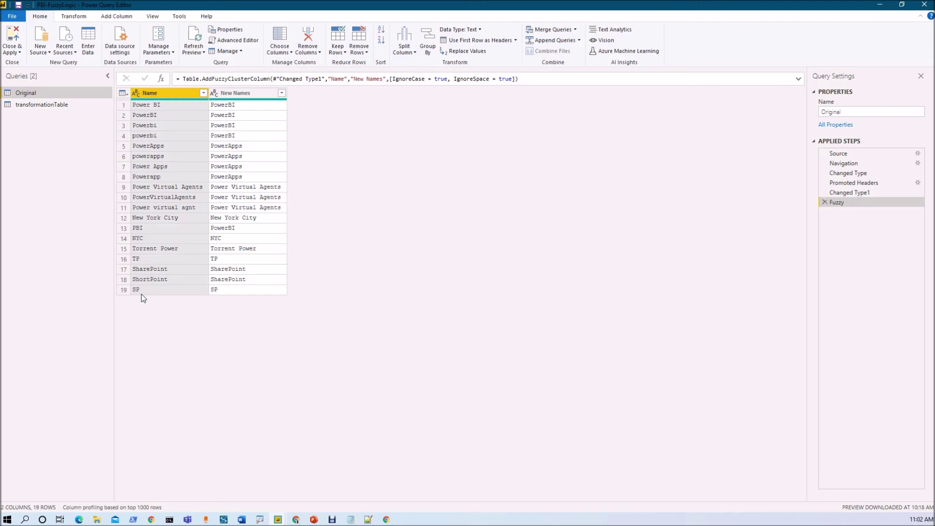
# Examine the transformationTable query's From and To pairs row by row
pyautogui.click(48, 104)
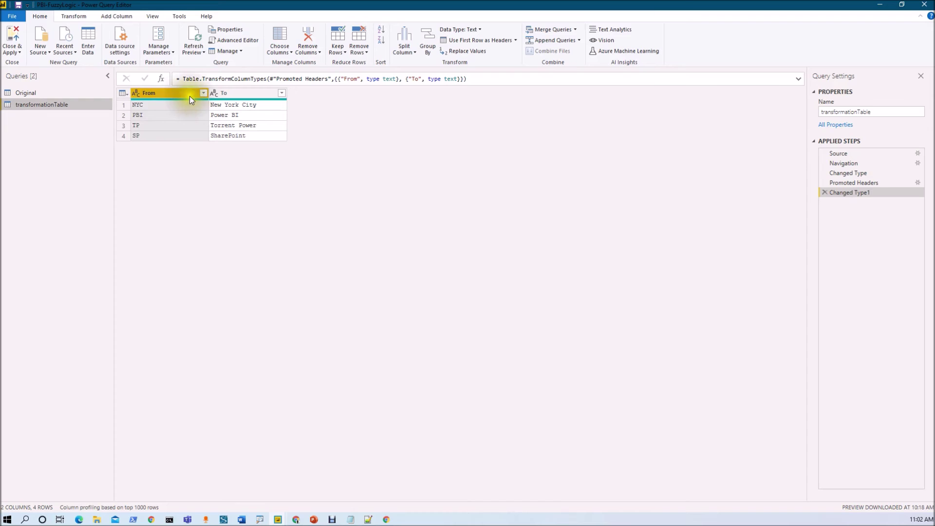
pyautogui.click(157, 107)
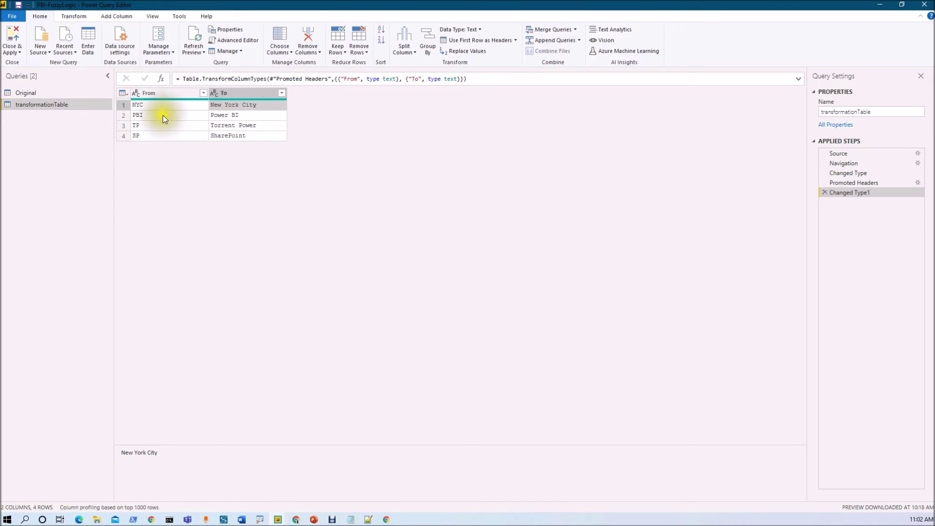
pyautogui.click(161, 115)
pyautogui.click(225, 117)
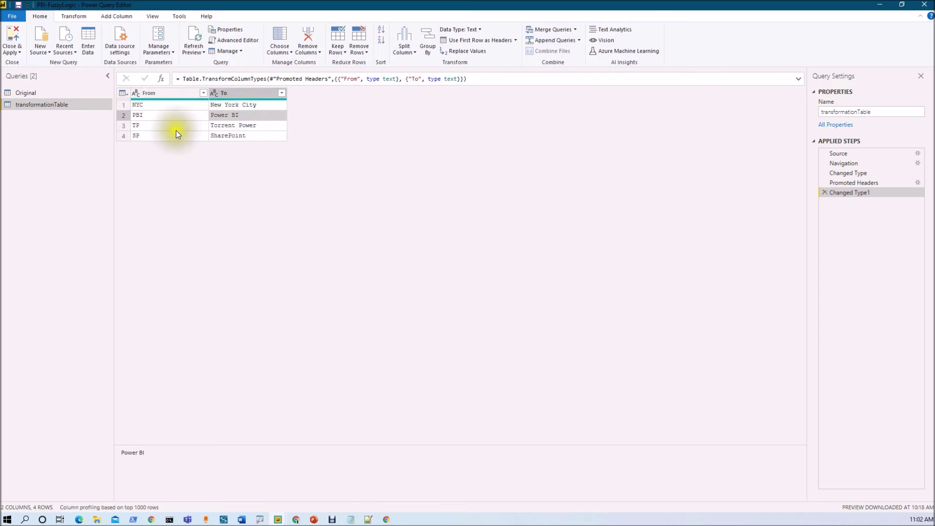
pyautogui.click(166, 127)
pyautogui.click(235, 126)
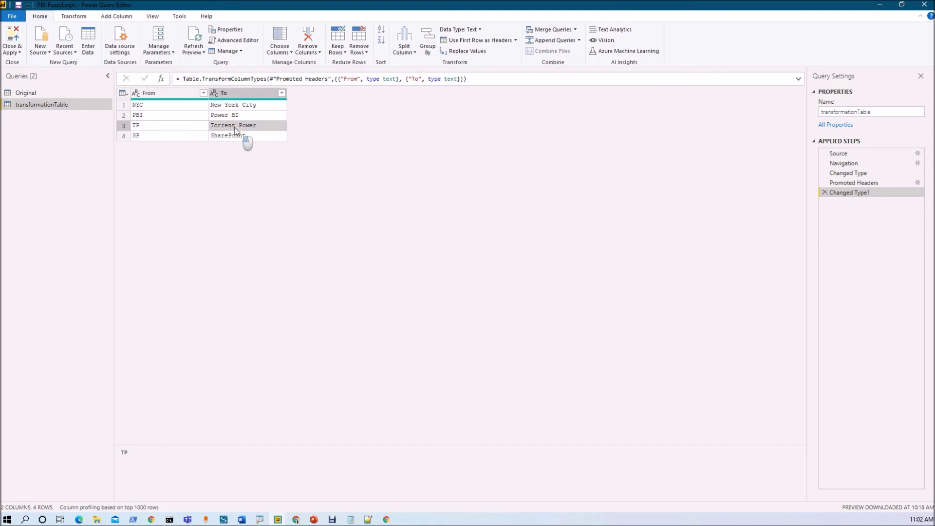
pyautogui.click(148, 142)
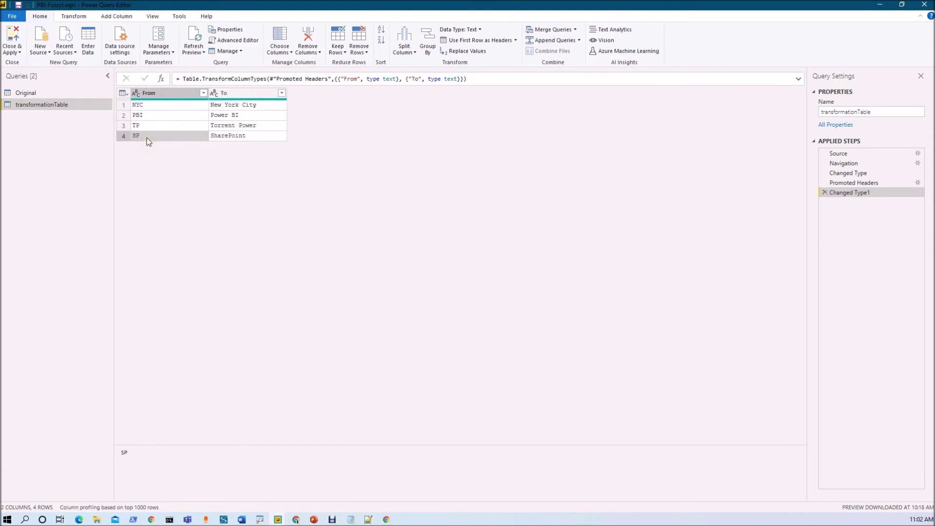
pyautogui.click(235, 138)
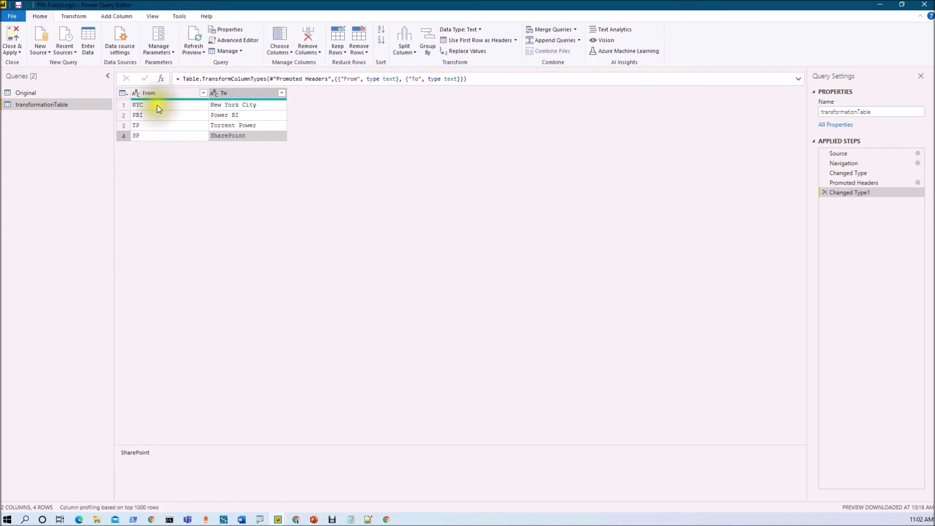
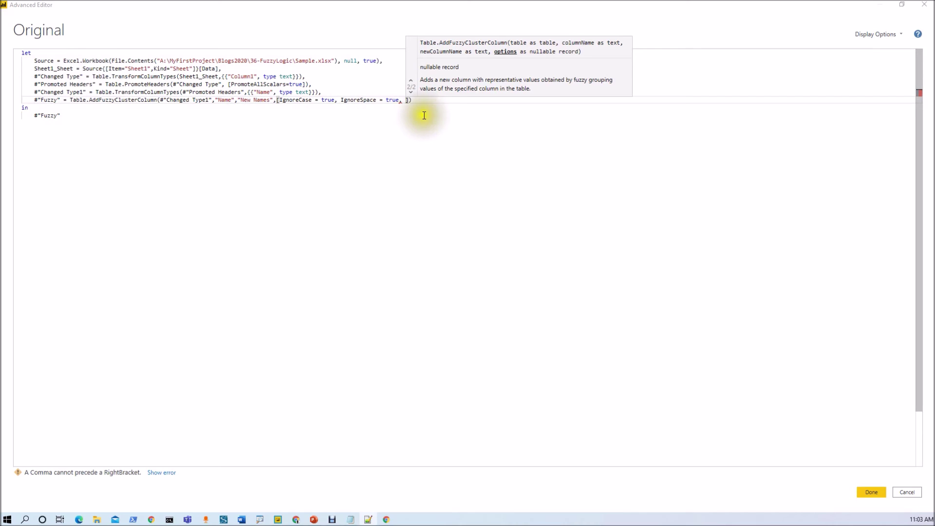
# Add TransformationTable=transformationTable to the fuzzy options in the Original query's code, accept it, and load the query changes into the report
pyautogui.click(399, 100)
pyautogui.write('TransformationTable=transformationTable')
pyautogui.doubleClick(419, 100)
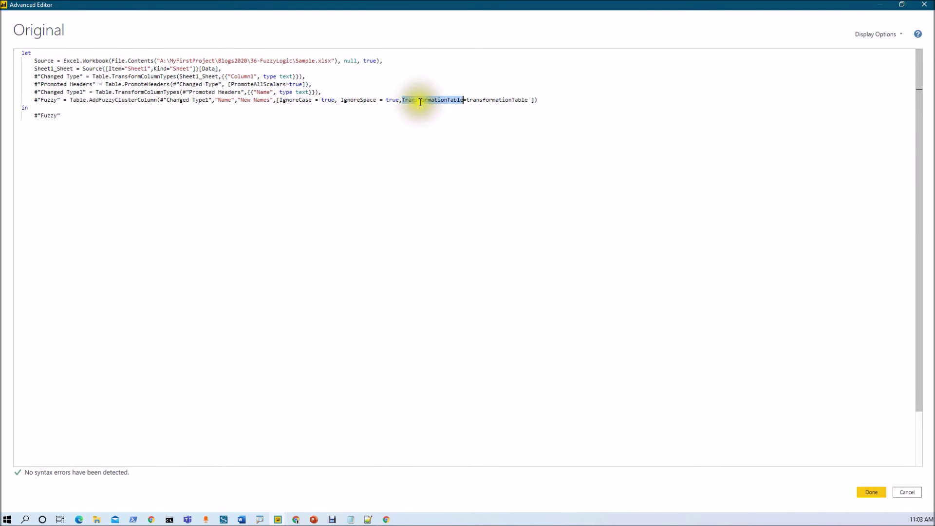
pyautogui.moveTo(422, 102); pyautogui.dragTo(476, 100)
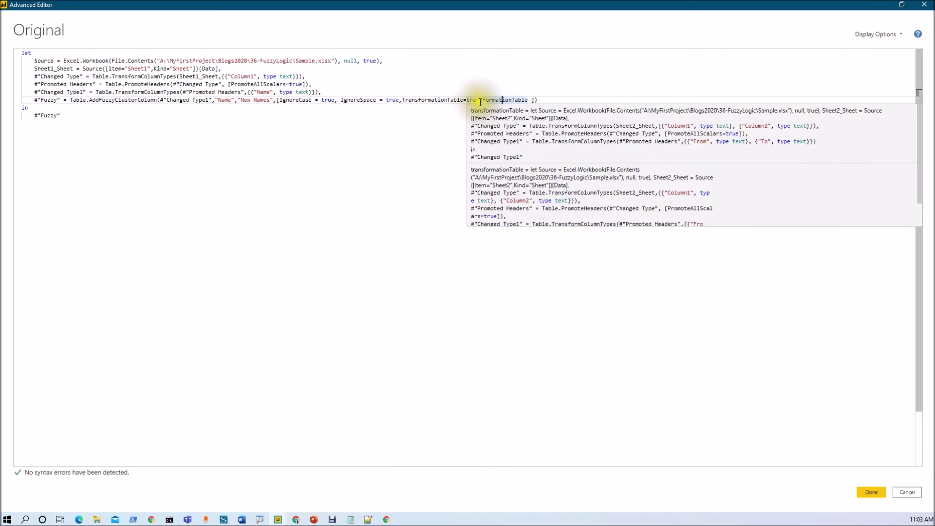
pyautogui.doubleClick(493, 100)
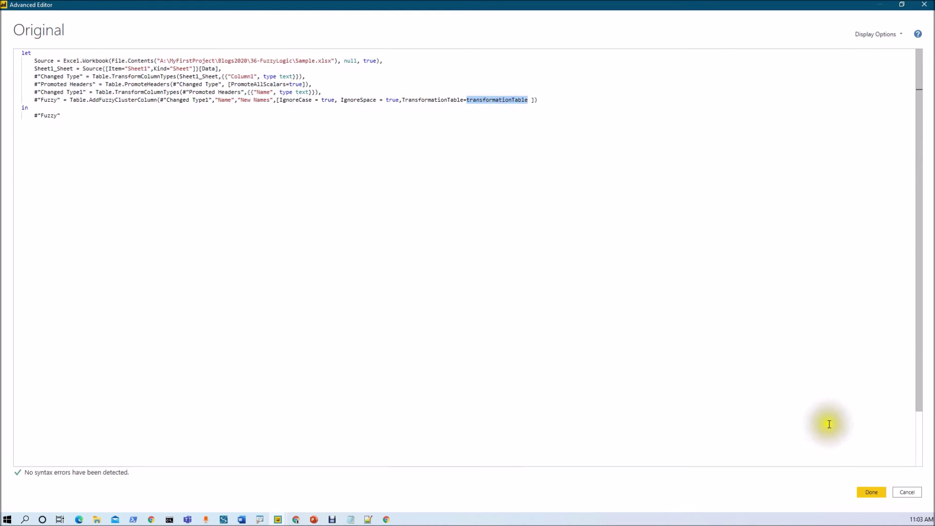
pyautogui.click(872, 492)
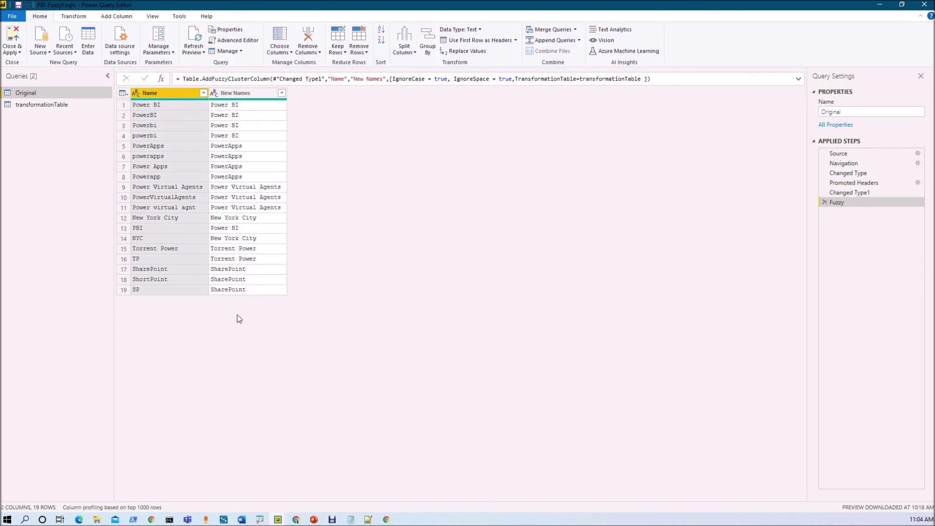
pyautogui.click(17, 35)
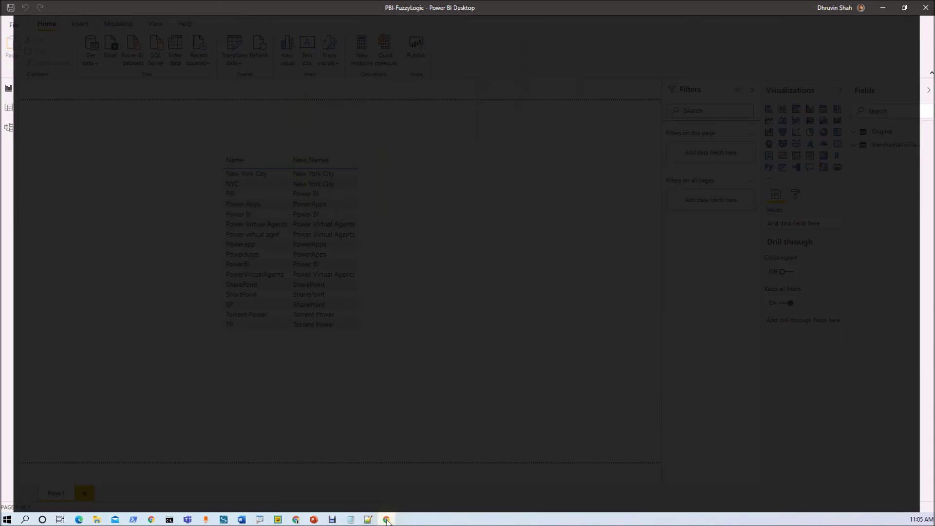
# Switch to Chrome and view the YouTube channel's videos page and the Learn2ALL group daily updates form
pyautogui.click(386, 519)
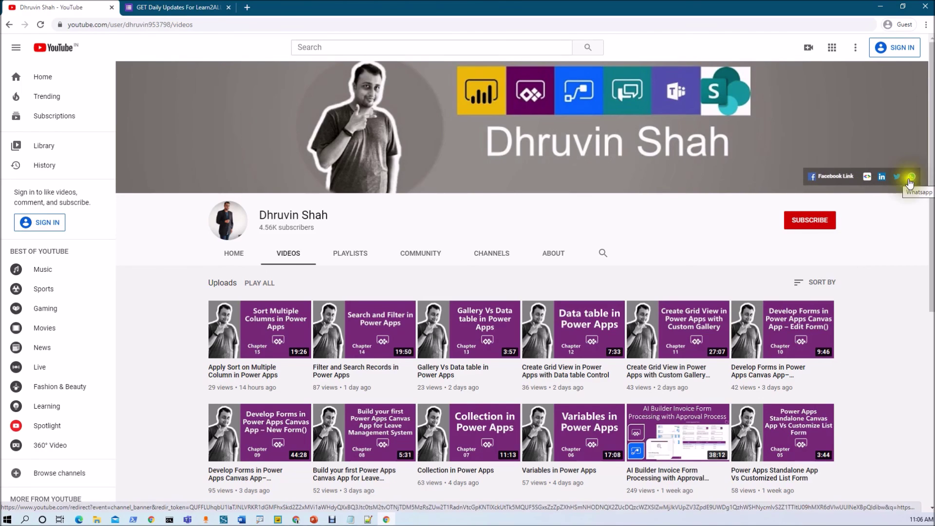
pyautogui.click(869, 183)
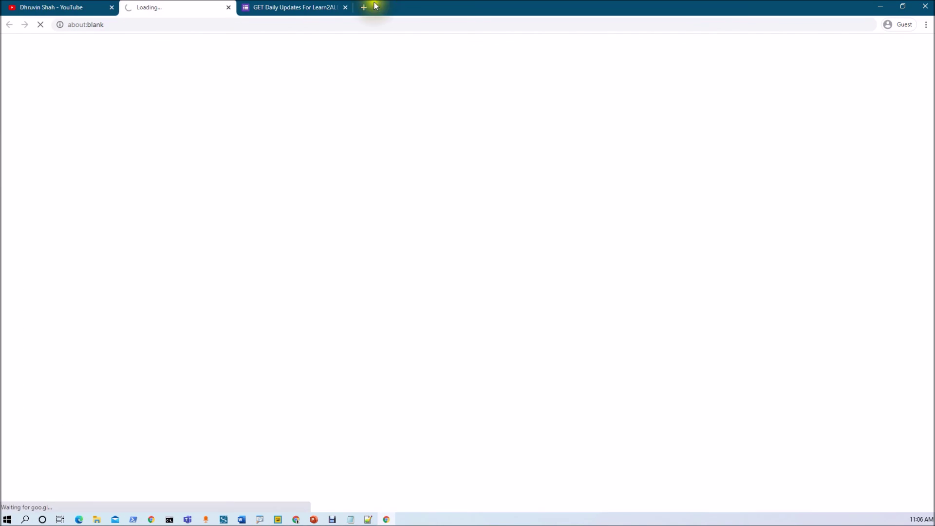
pyautogui.click(302, 10)
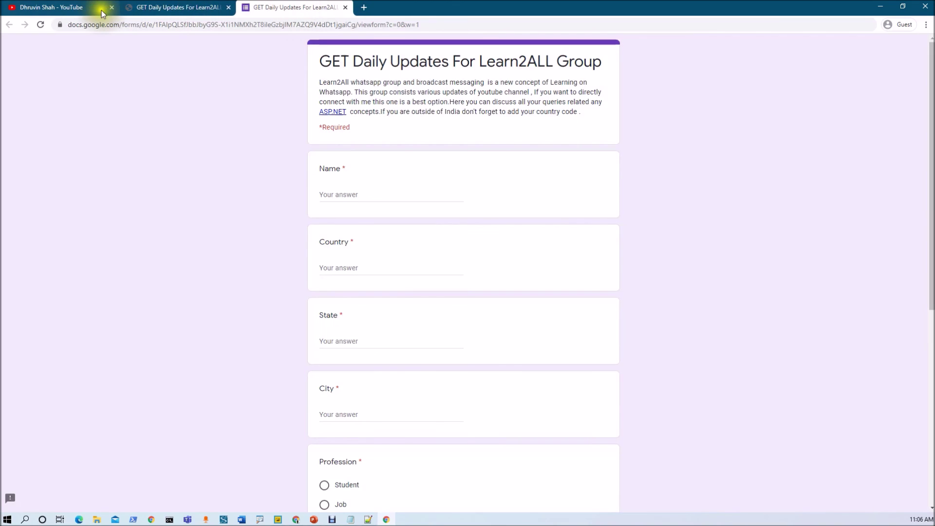
pyautogui.click(71, 9)
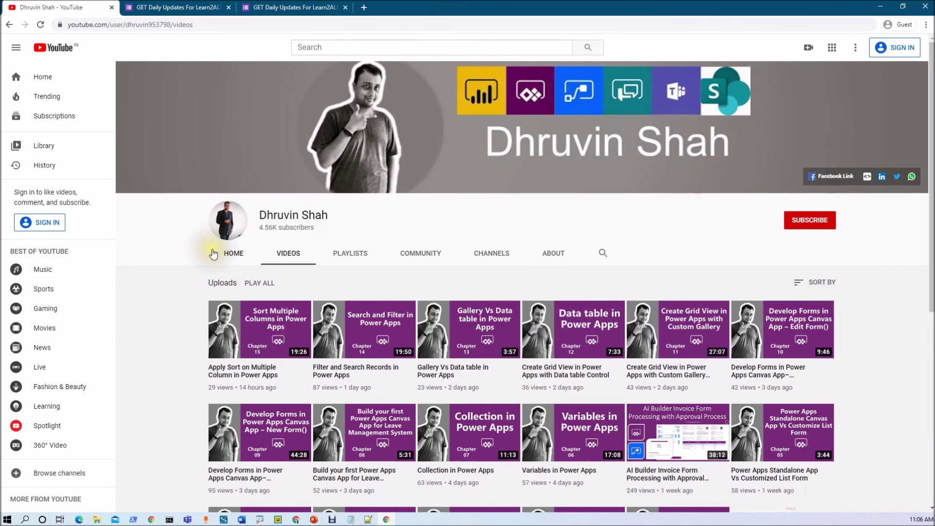